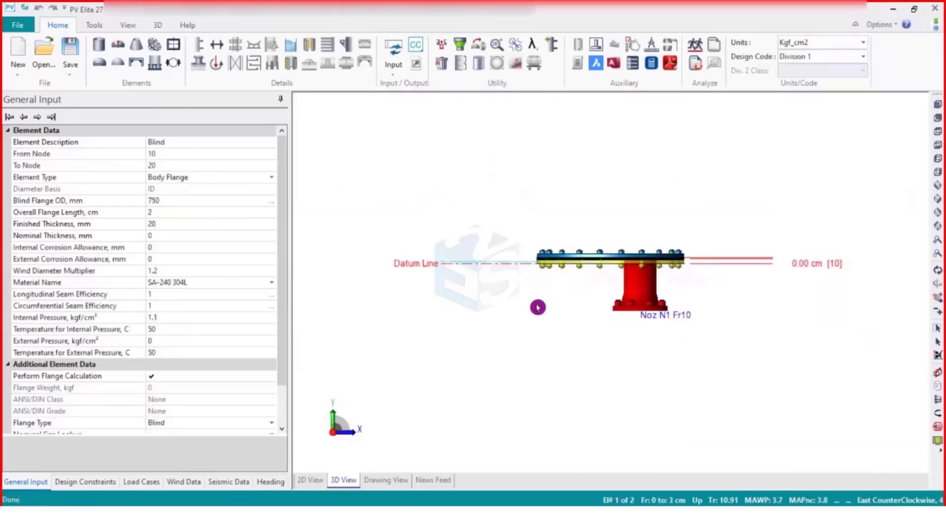
Step: Orbit the blind flange to edge-on and diagonal views, then back to its bolted face
left_click_drag(539, 306, 447, 350)
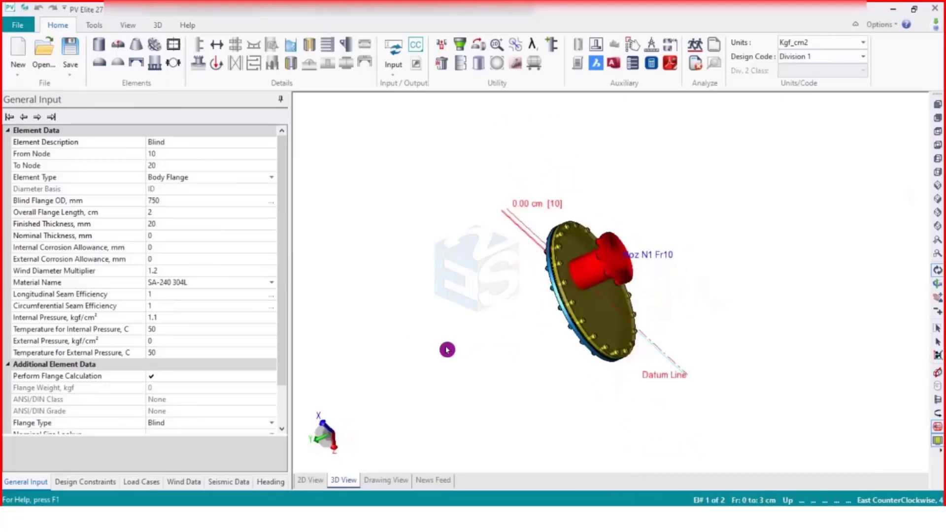
left_click_drag(657, 423, 425, 257)
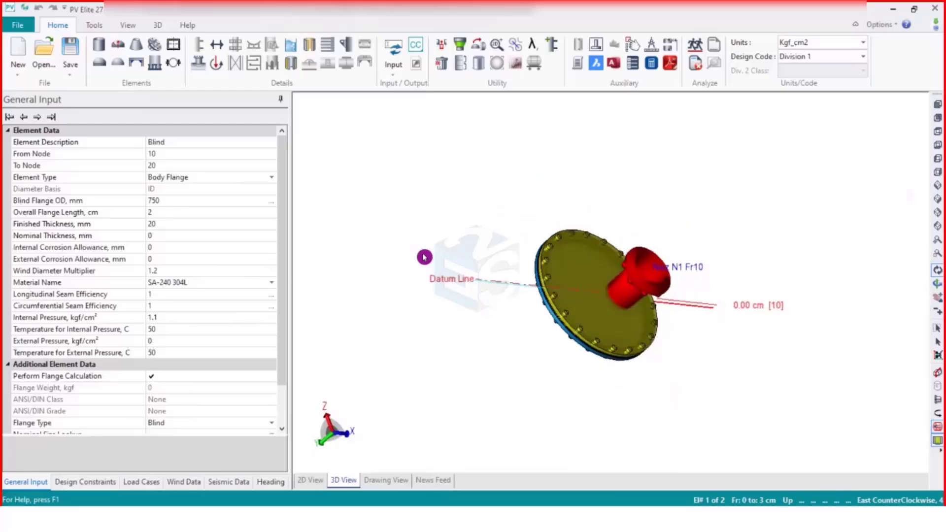
left_click_drag(602, 291, 609, 313)
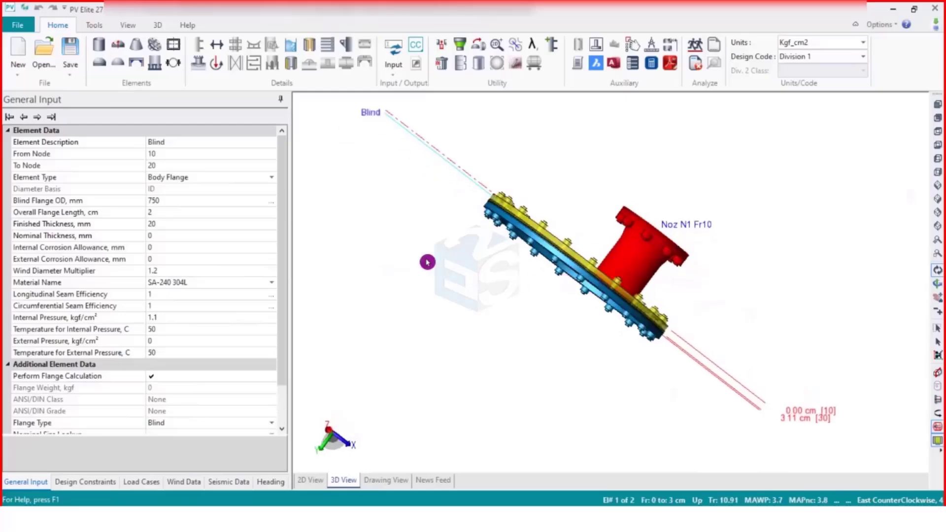
left_click(20, 25)
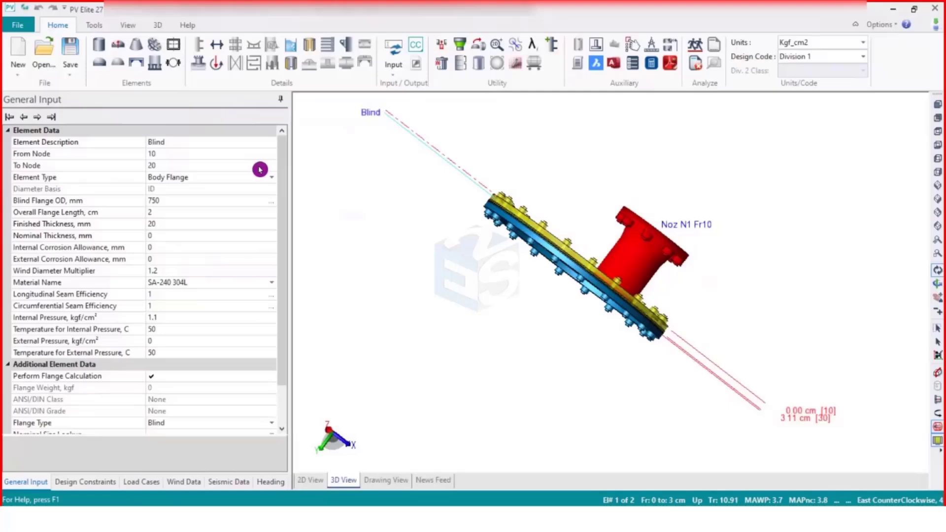
left_click_drag(507, 161, 490, 194)
Step: Create a new empty vessel model and save its input file to the Desktop
left_click(18, 55)
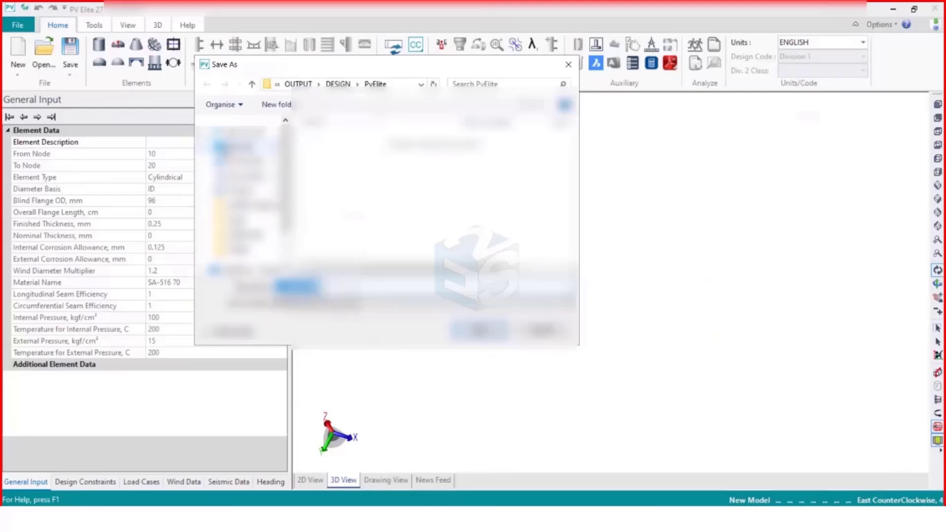
left_click(280, 149)
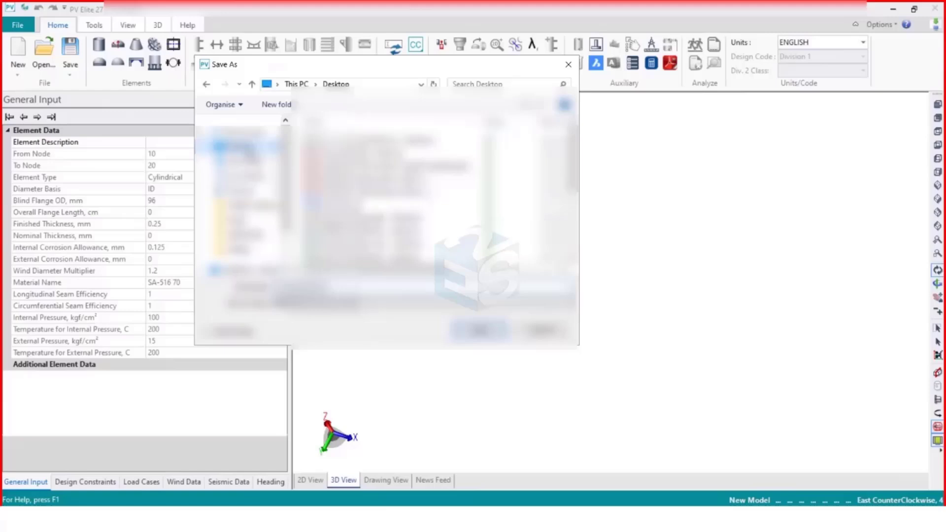
left_click(487, 331)
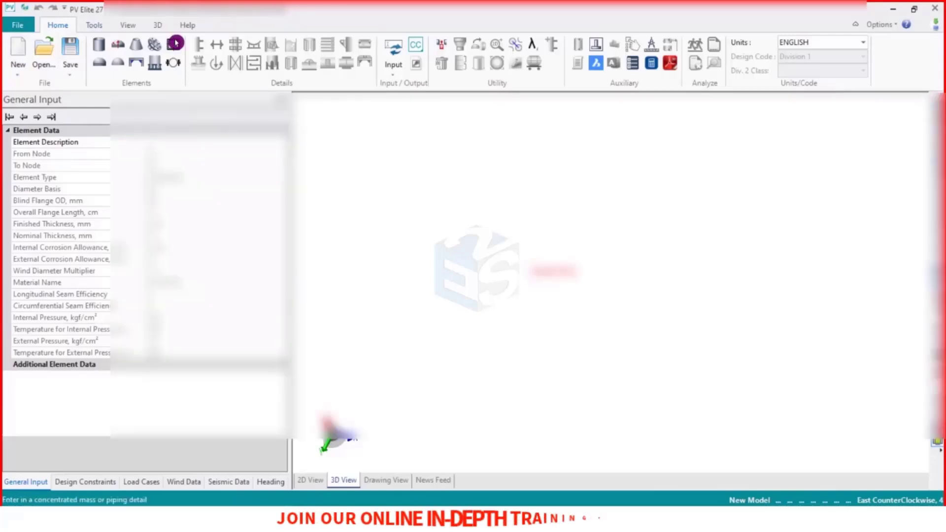
Step: Show the File tab's Import/Export page with HTRI import and PCX, DXF and STEP exports
left_click(19, 26)
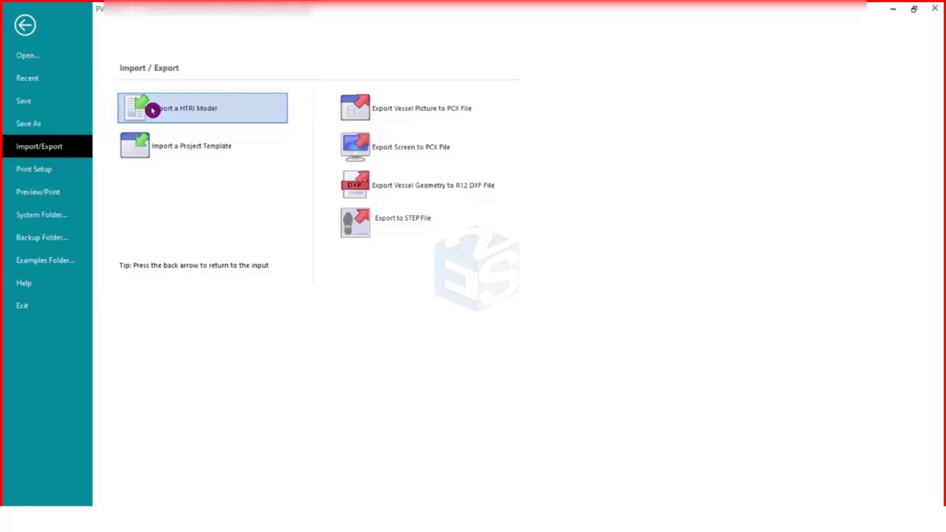
Step: Review the printer list in Print Setup, keep Microsoft Print to PDF, and cancel unchanged
left_click(153, 110)
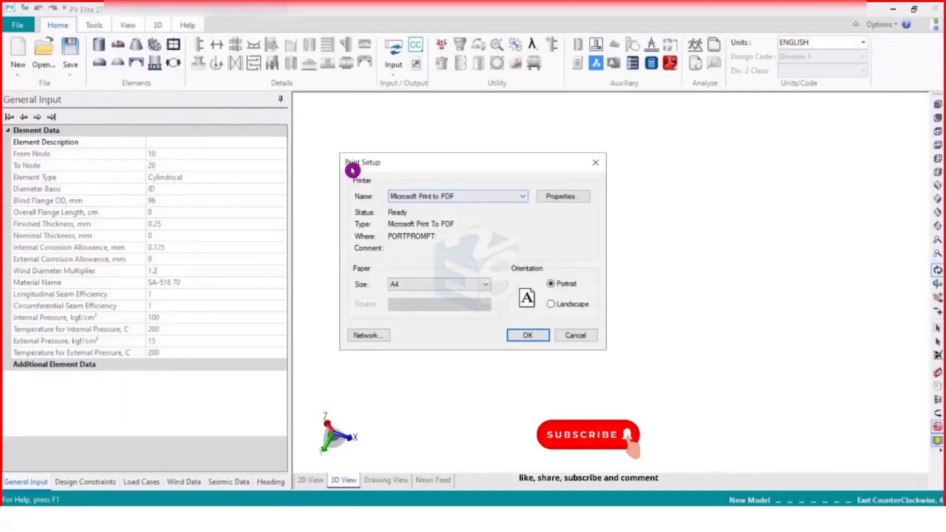
left_click(469, 198)
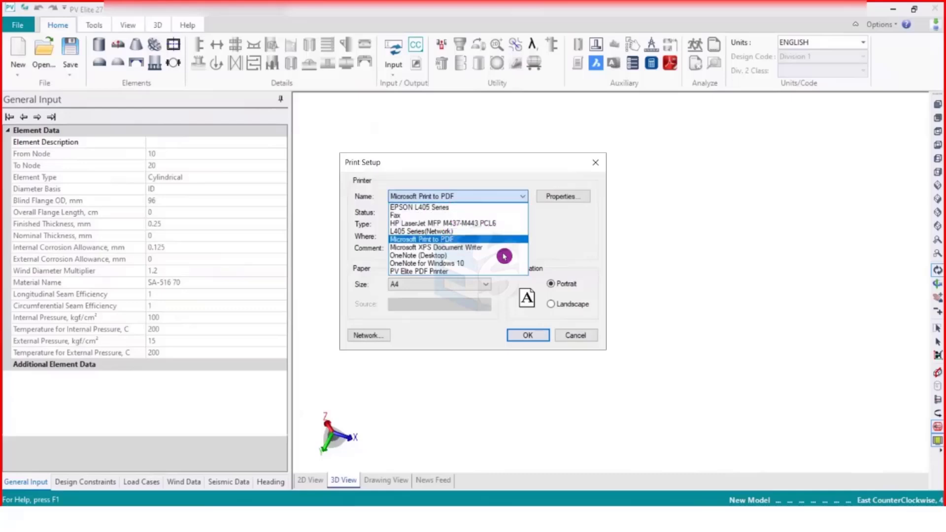
left_click(575, 341)
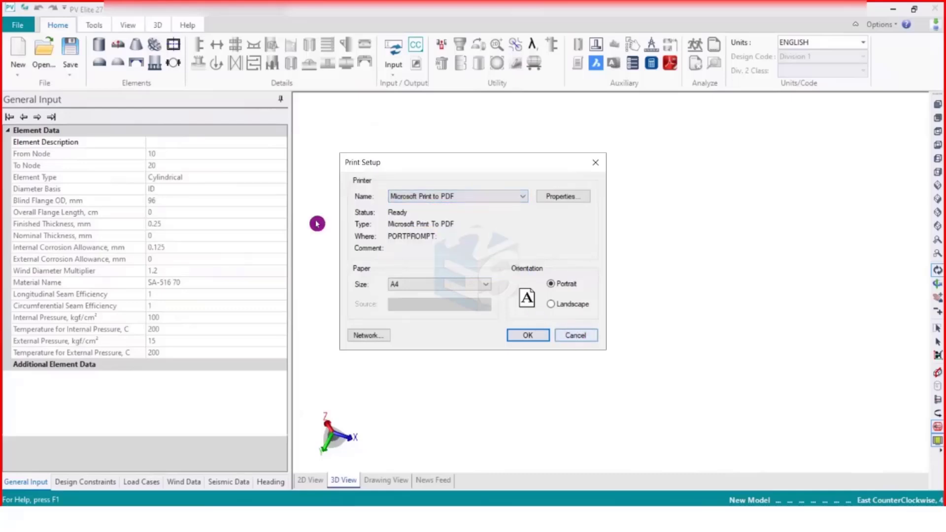
left_click(576, 337)
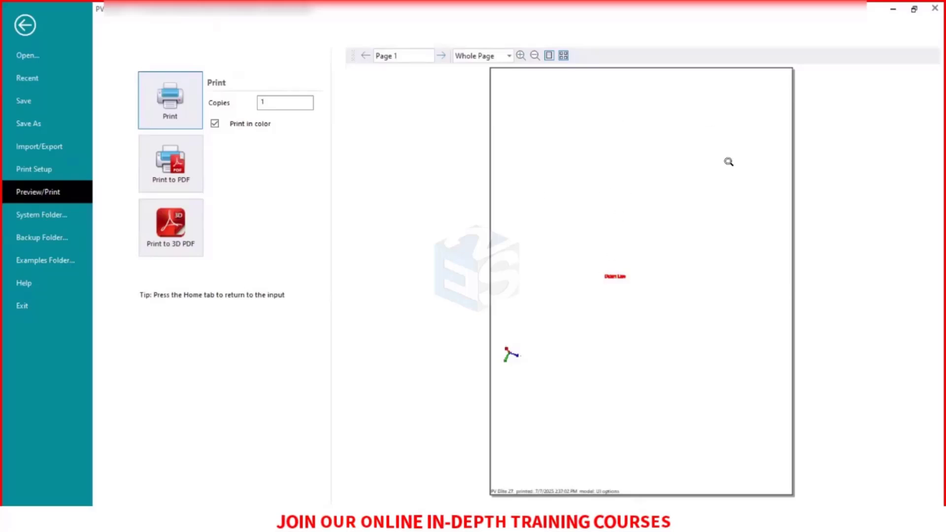
Step: Print the model to a 3D PDF and open the PV Elite 27 system folder
left_click(160, 230)
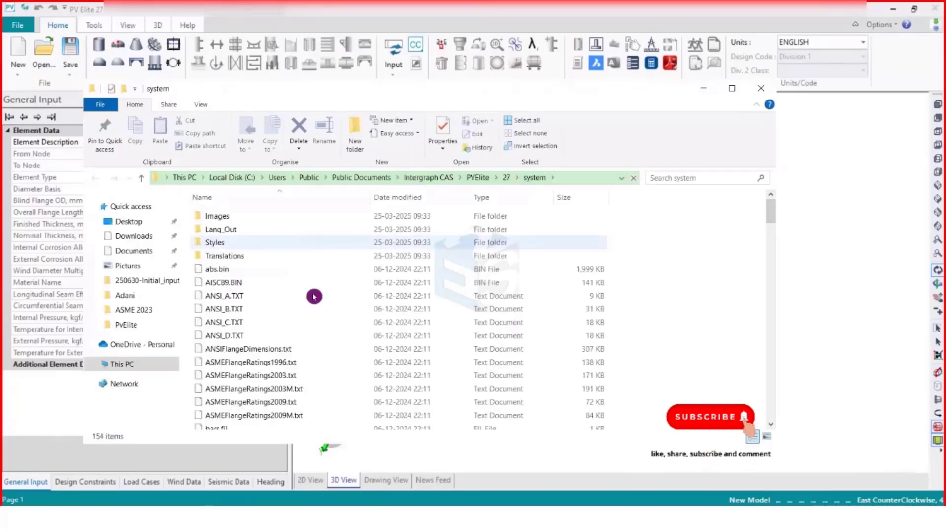
Step: Browse the system folder's data files, cycling through C-files, Matfil BIN files and FavorMatDB databases
scroll(315, 296, "down", 5)
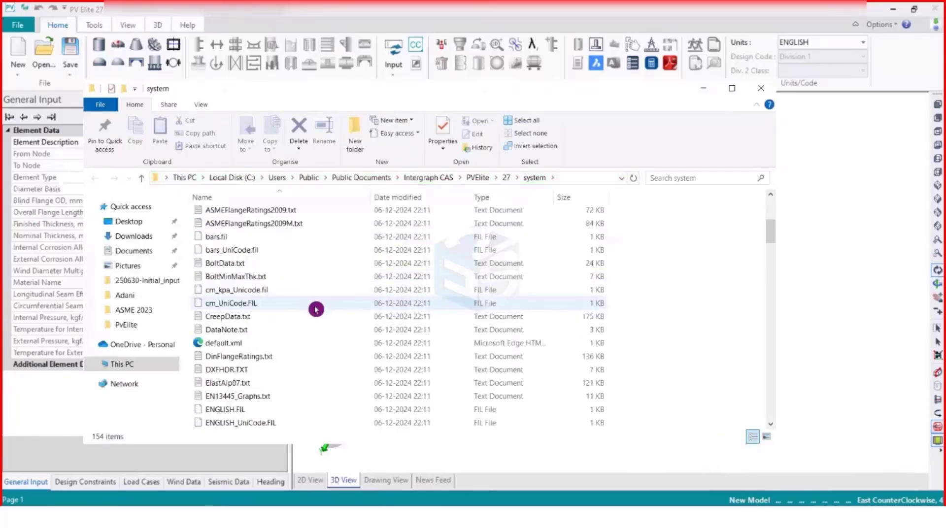
scroll(316, 309, "down", 15)
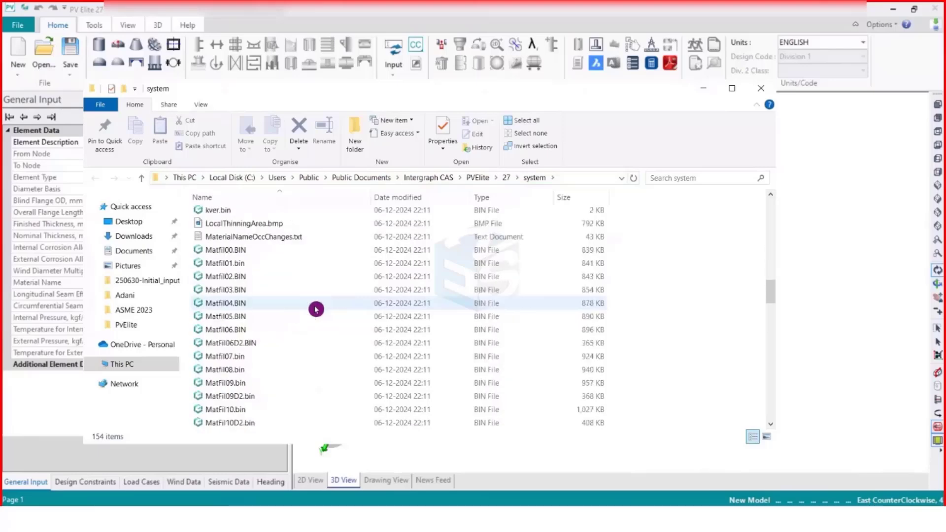
scroll(316, 309, "down", 8)
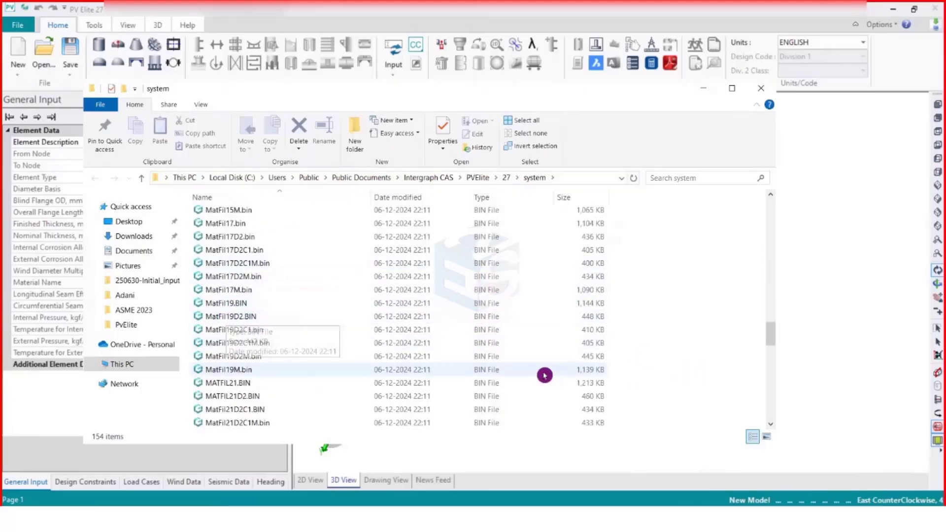
key("c")
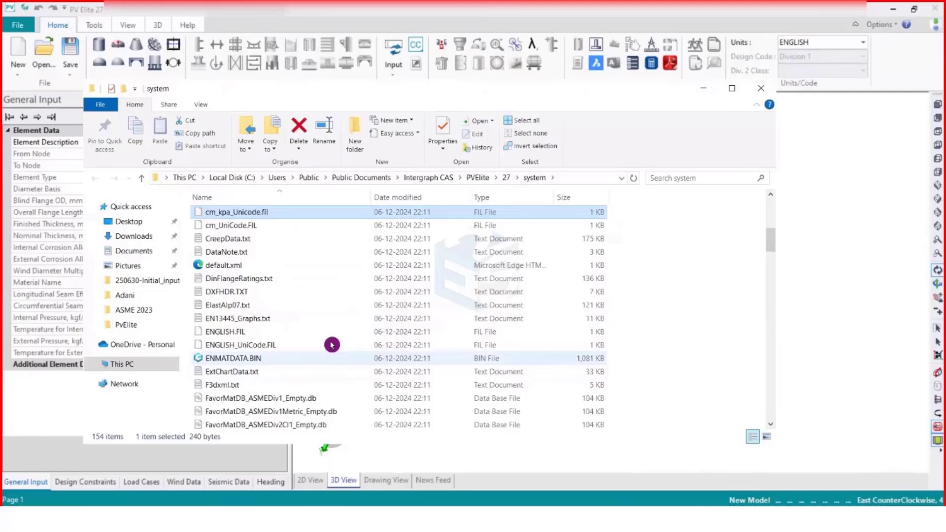
key("c")
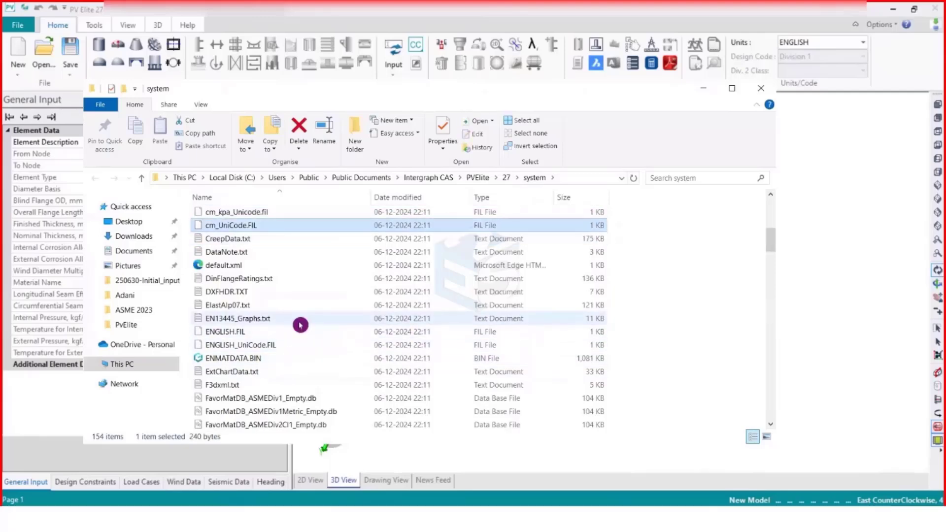
key("c")
key("c")
key("c")
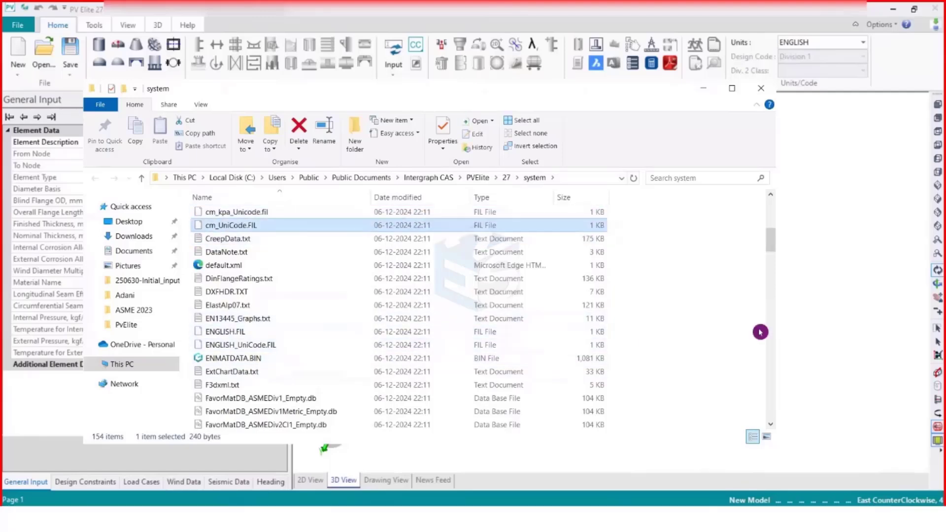
left_click_drag(771, 244, 779, 205)
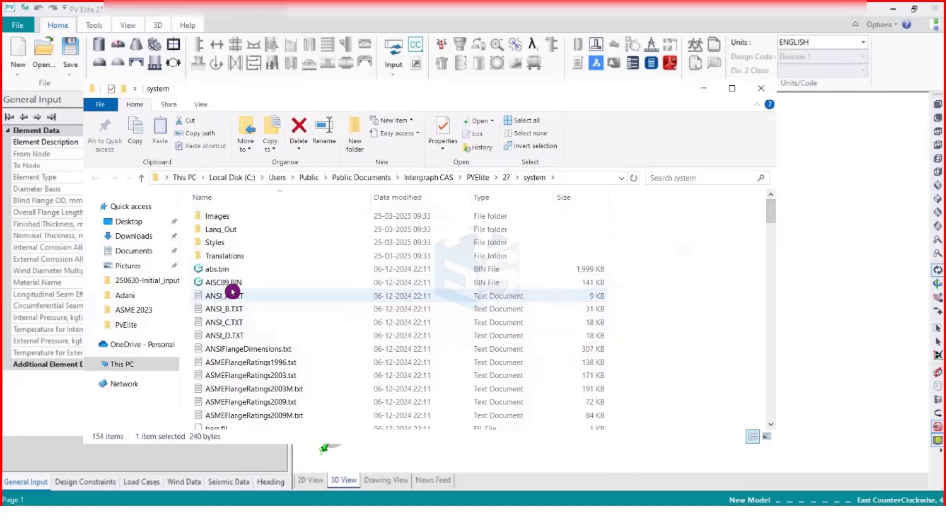
scroll(270, 334, "down", 3)
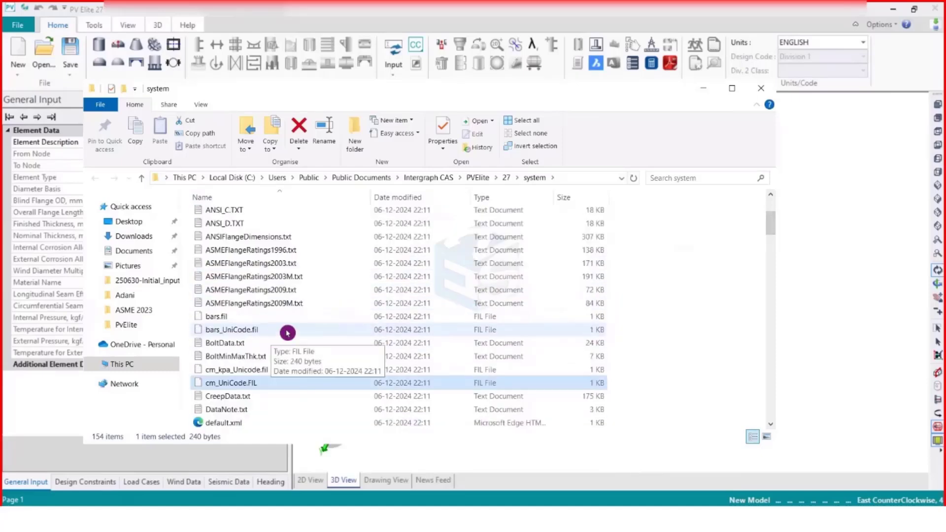
scroll(273, 338, "down", 8)
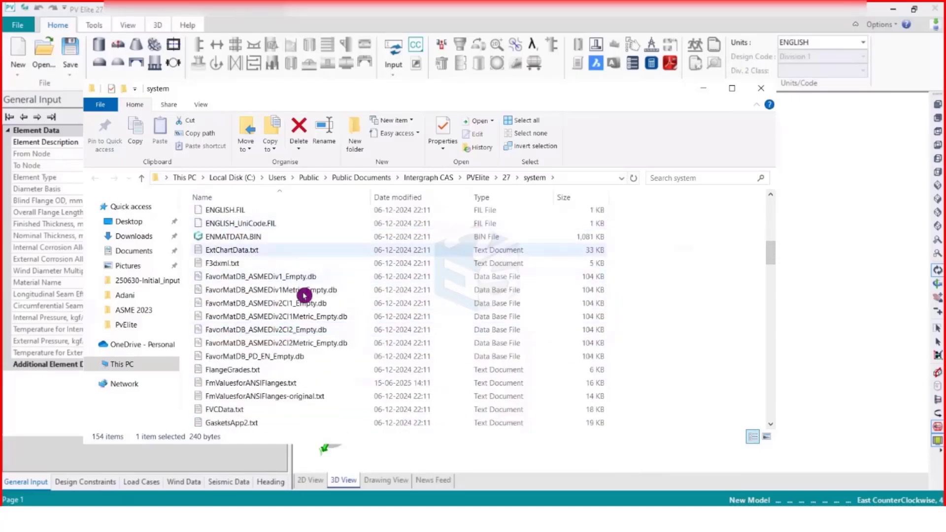
scroll(304, 296, "down", 12)
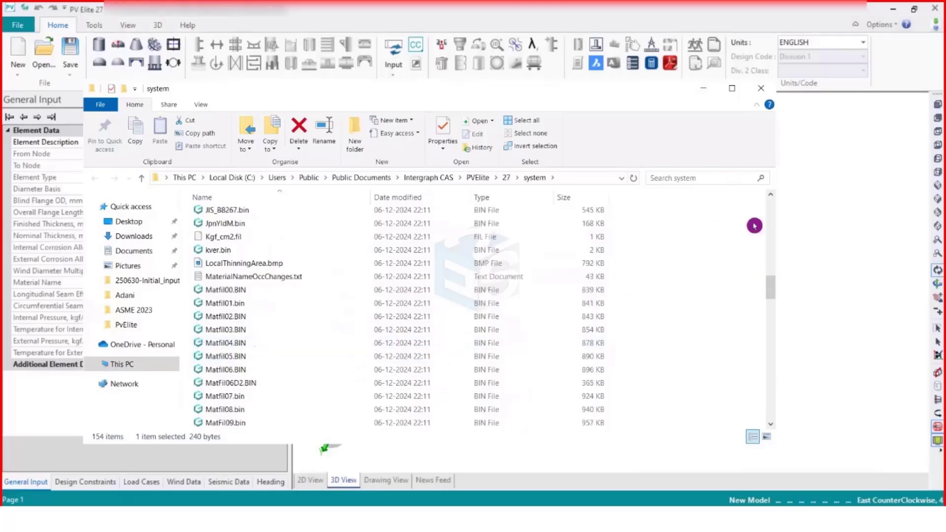
Step: Close the system folder window and open PV Elite's Backup folder from the File menu
left_click(762, 88)
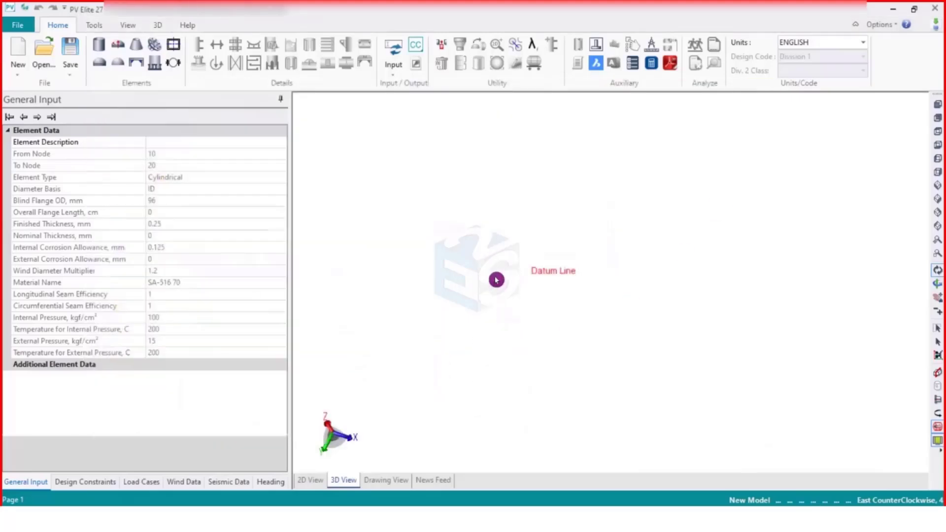
left_click(19, 23)
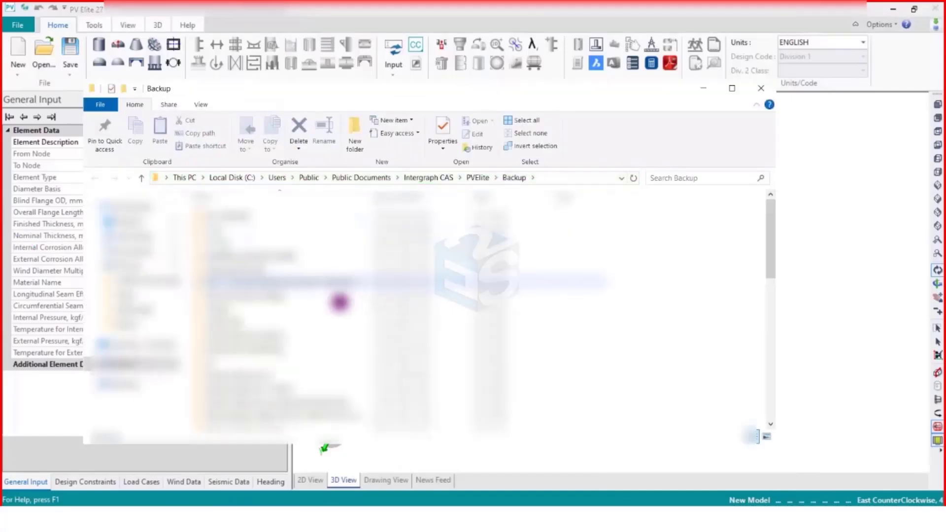
Step: Scroll up and down through the Backup folder's file list
scroll(339, 303, "down", 3)
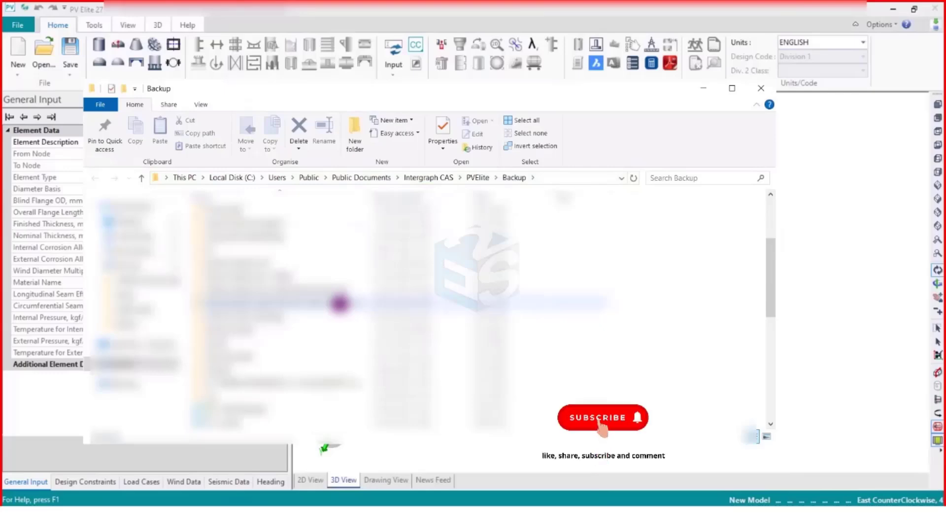
scroll(340, 304, "up", 2)
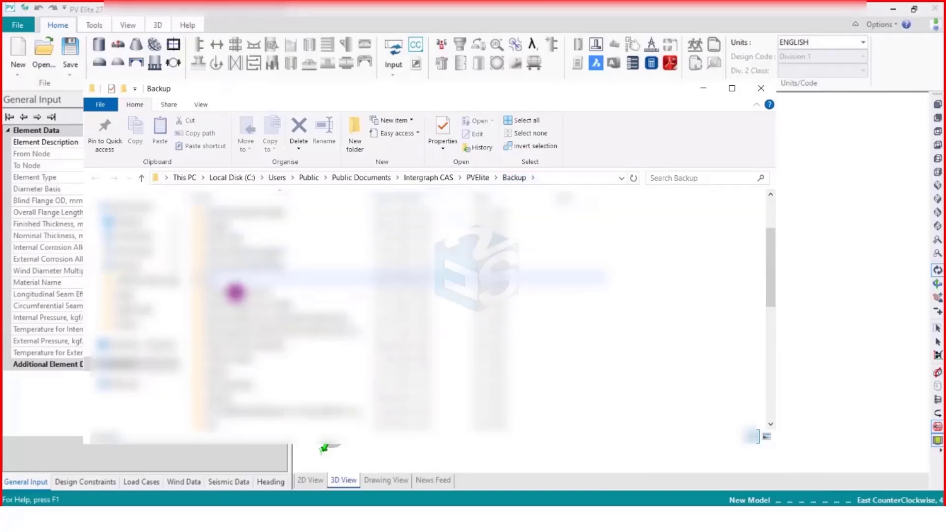
scroll(251, 295, "up", 3)
scroll(269, 296, "down", 5)
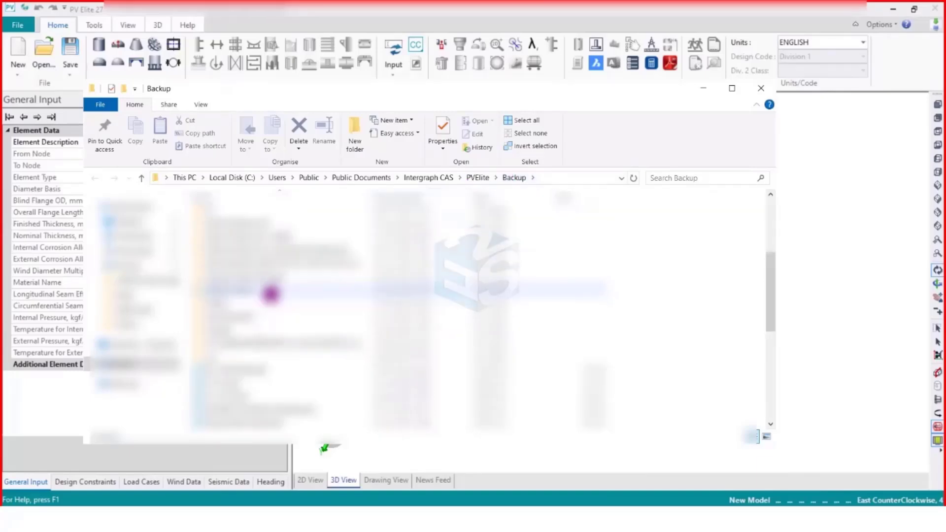
scroll(271, 293, "up", 5)
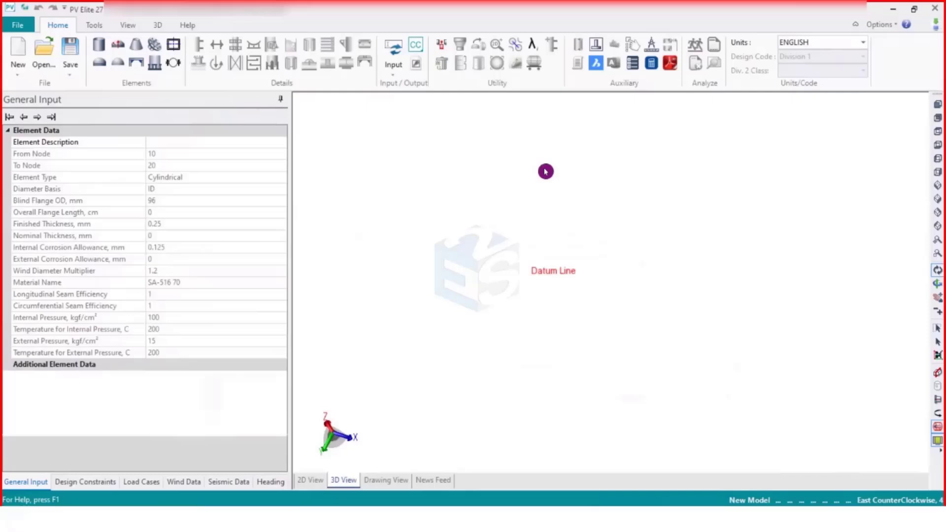
Step: Open the File tab to show the Recent Documents page
left_click(26, 28)
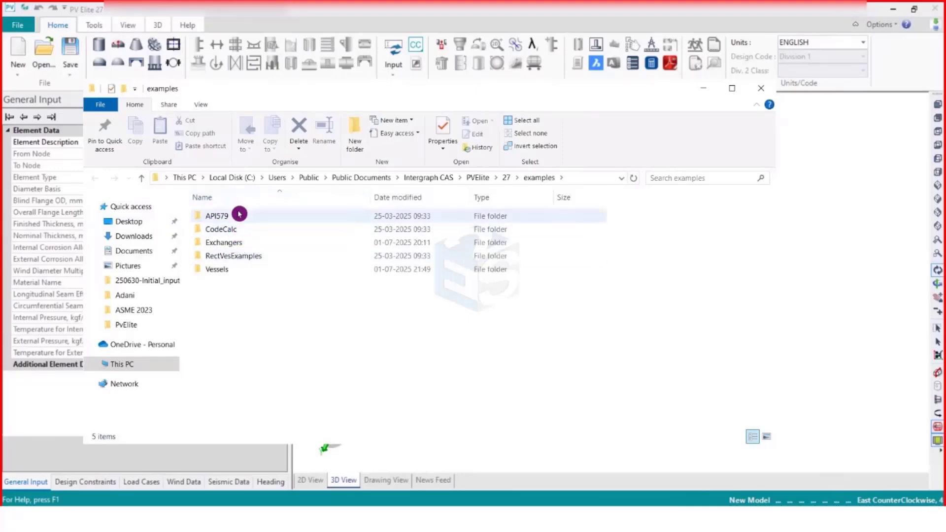
Step: Open the Vessels folder and drag TOWER1.pv into PV Elite, loading its 11 elements
double_click(238, 274)
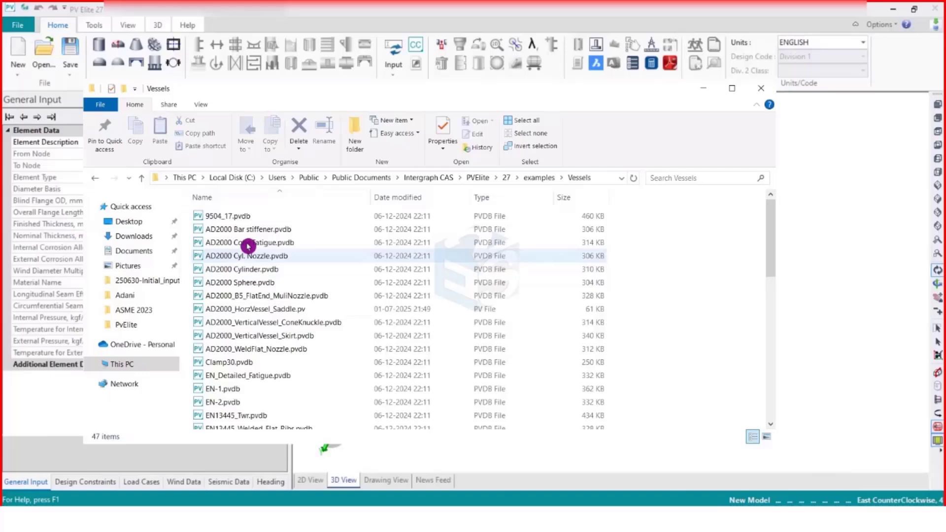
scroll(251, 298, "down", 7)
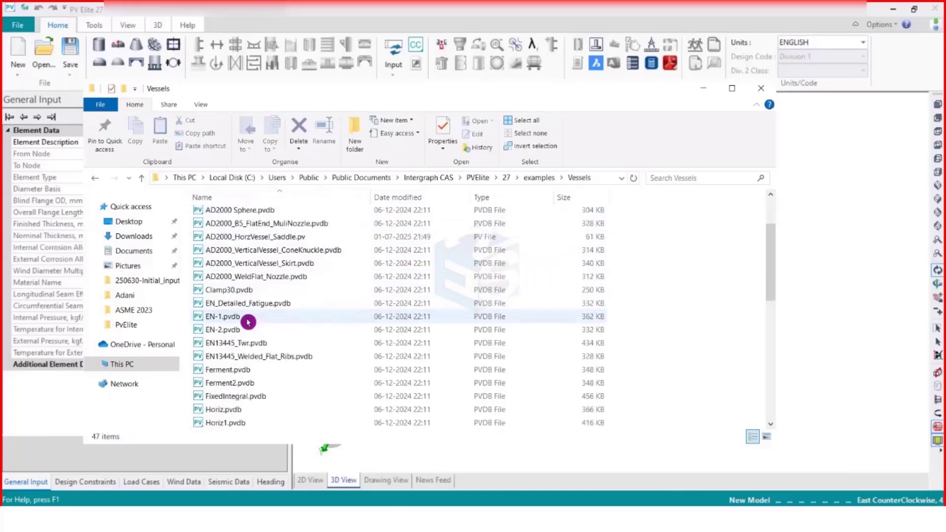
scroll(248, 322, "down", 3)
scroll(248, 322, "up", 9)
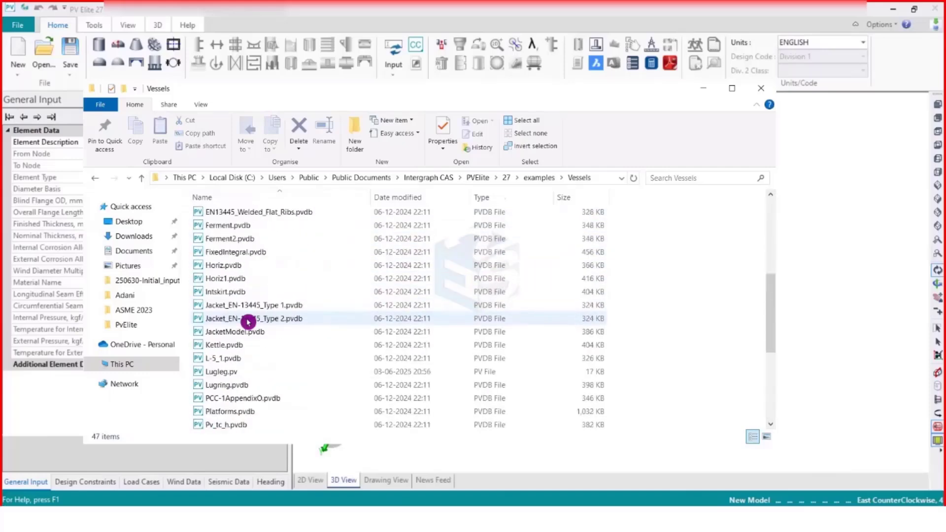
scroll(248, 323, "down", 10)
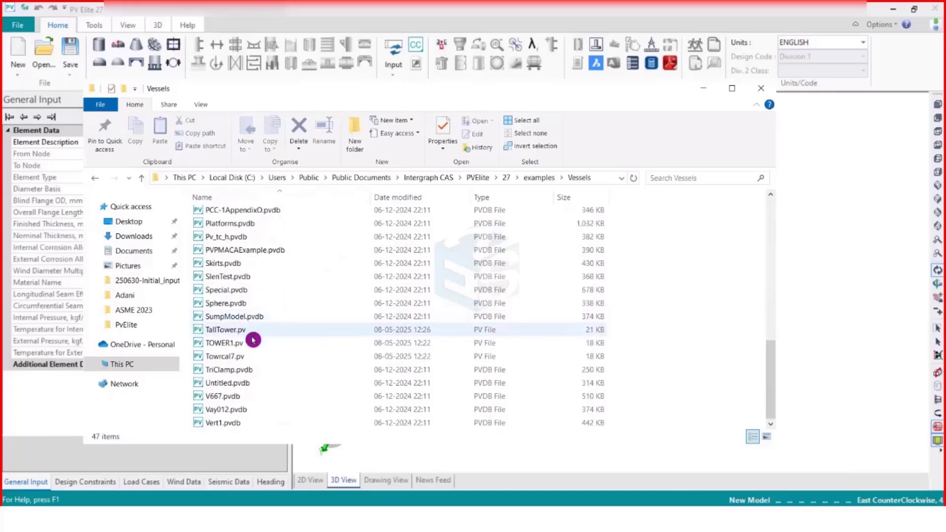
left_click(248, 346)
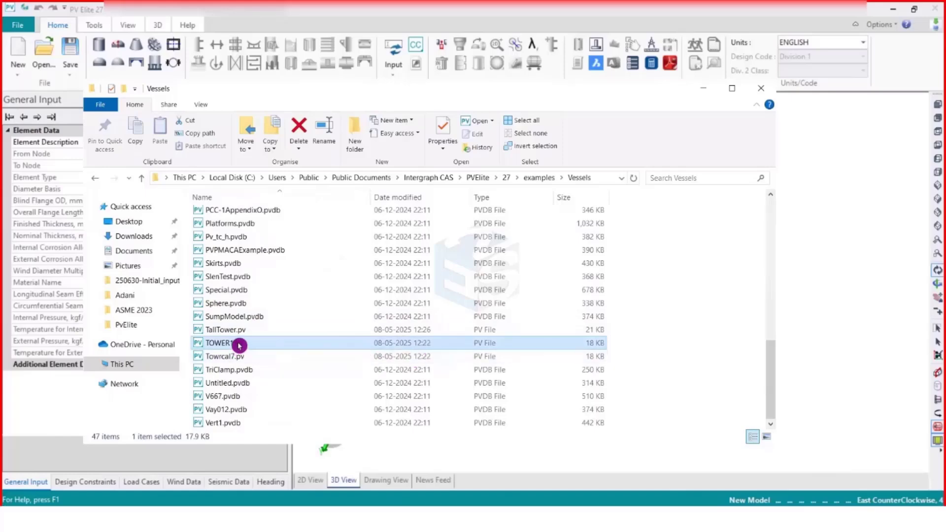
left_click_drag(240, 345, 837, 320)
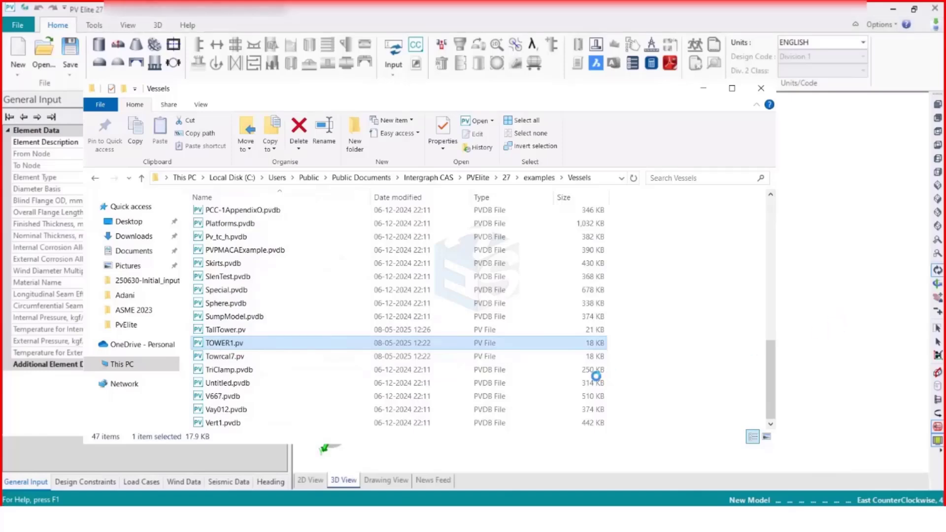
Step: Open TOWER1, then rotate the tower in the 3D view to see it at an angle
double_click(262, 336)
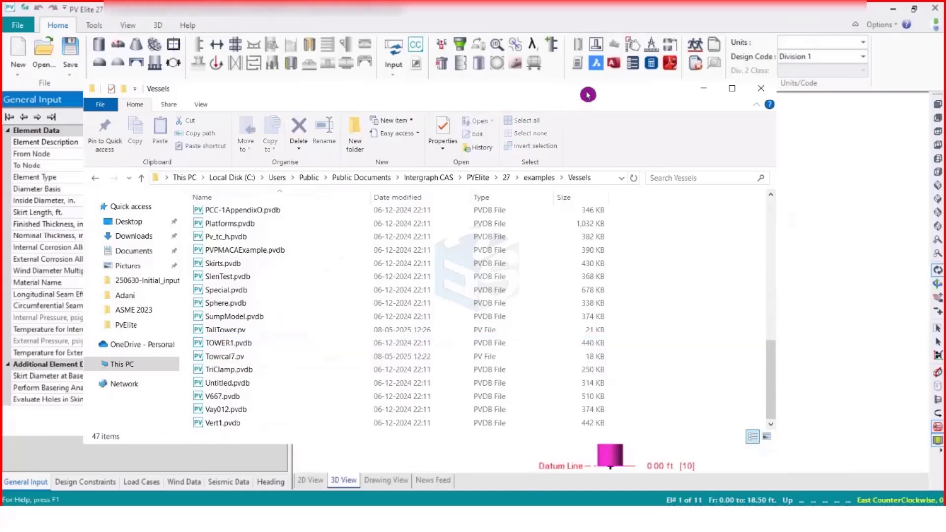
left_click_drag(588, 94, 458, 54)
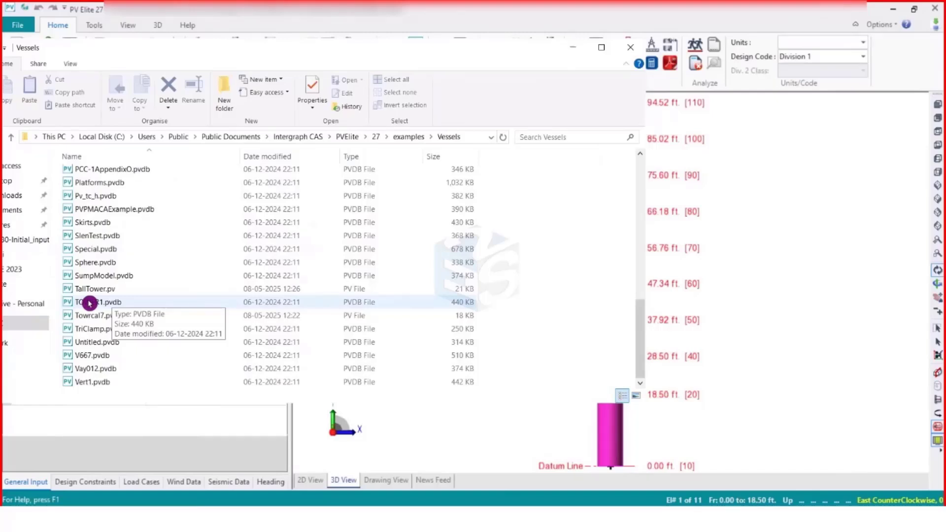
left_click(577, 50)
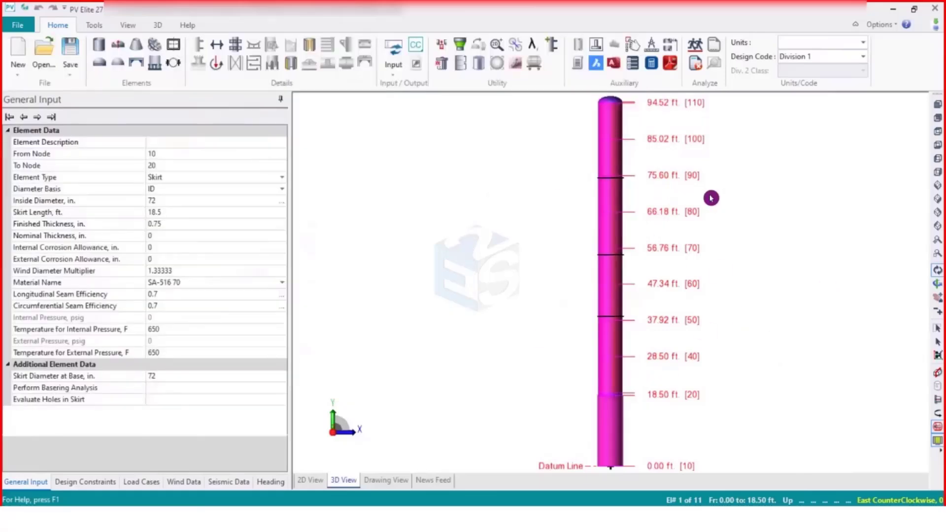
left_click_drag(711, 198, 541, 350)
key("alt+Tab")
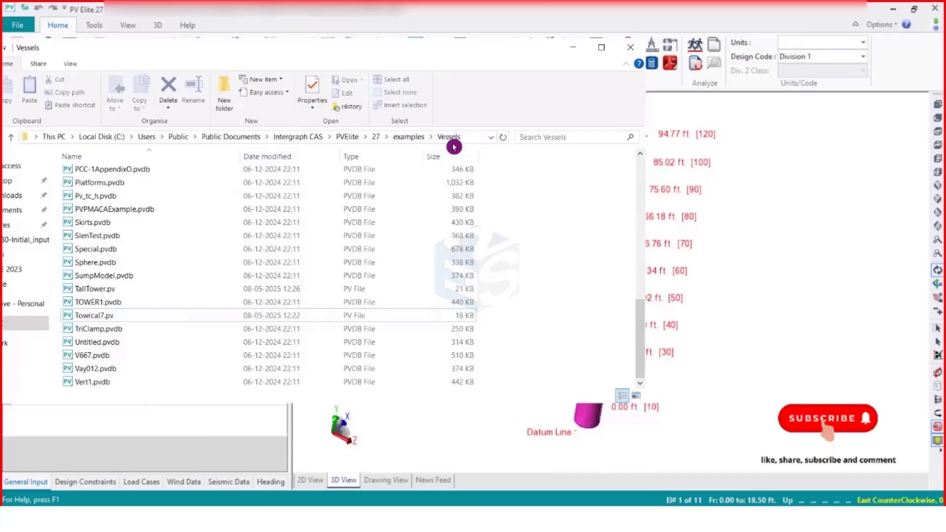
Step: Close Explorer, then reopen the Vessels examples folder through File > Examples Folder
left_click(630, 47)
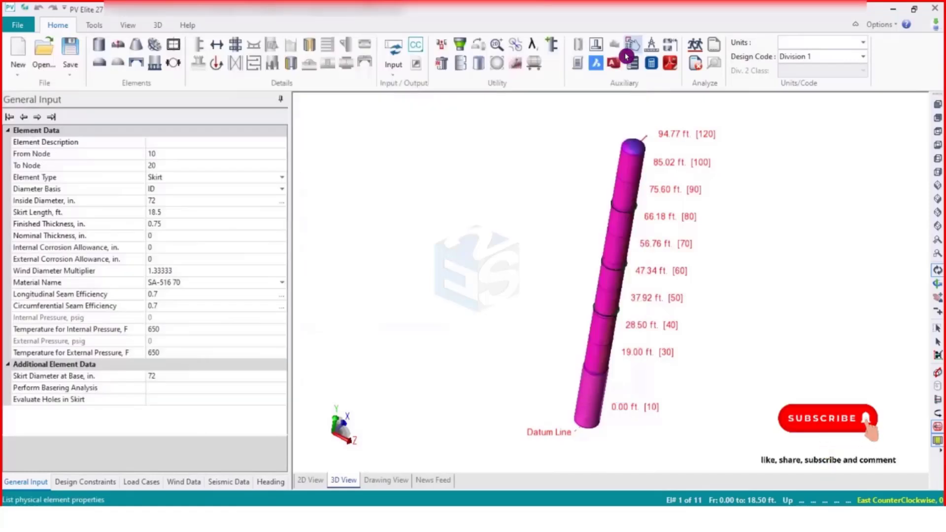
left_click(23, 27)
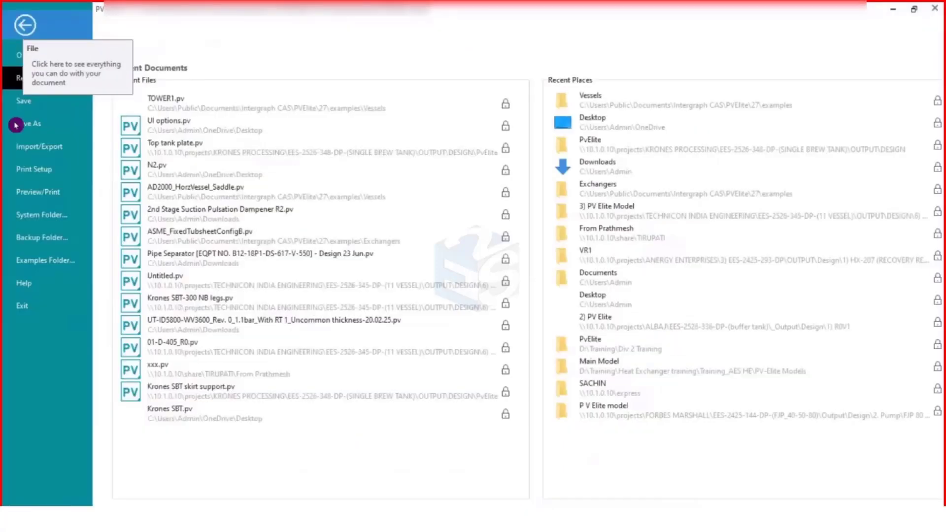
left_click(39, 261)
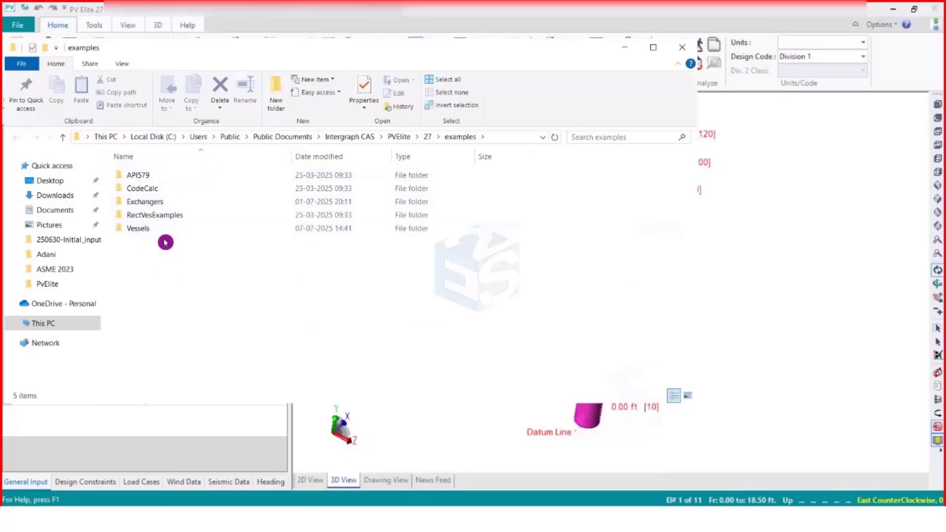
double_click(137, 229)
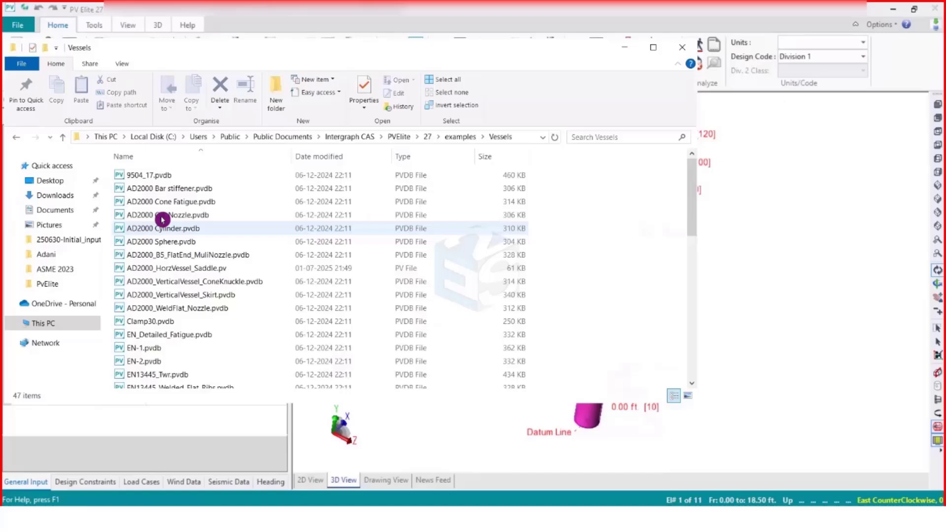
scroll(158, 220, "down", 6)
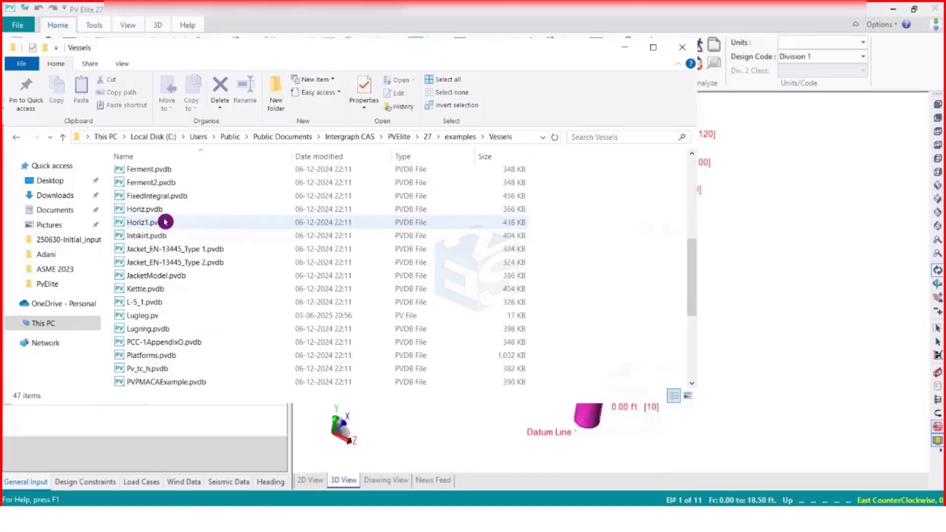
scroll(165, 222, "down", 4)
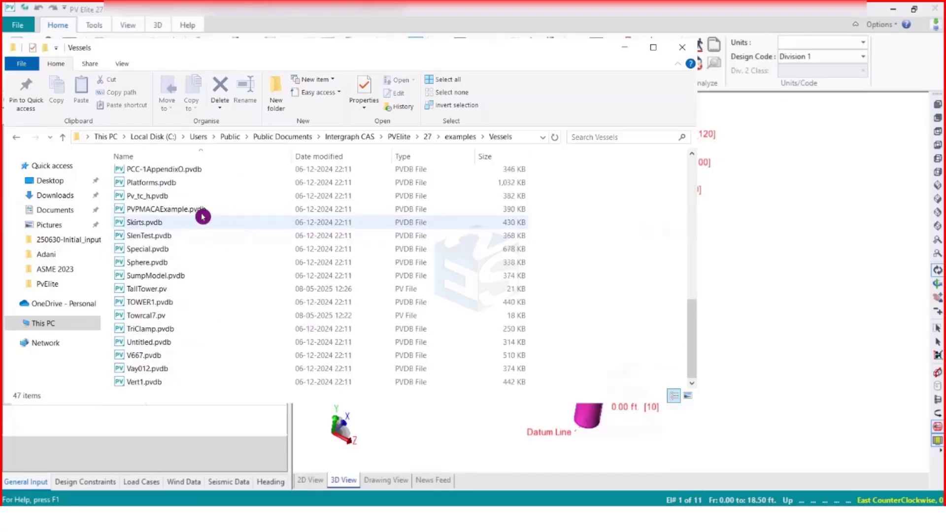
Step: Load TallTower.pv into PV Elite and hide Explorer to show the 220.41-ft tower
left_click(179, 306)
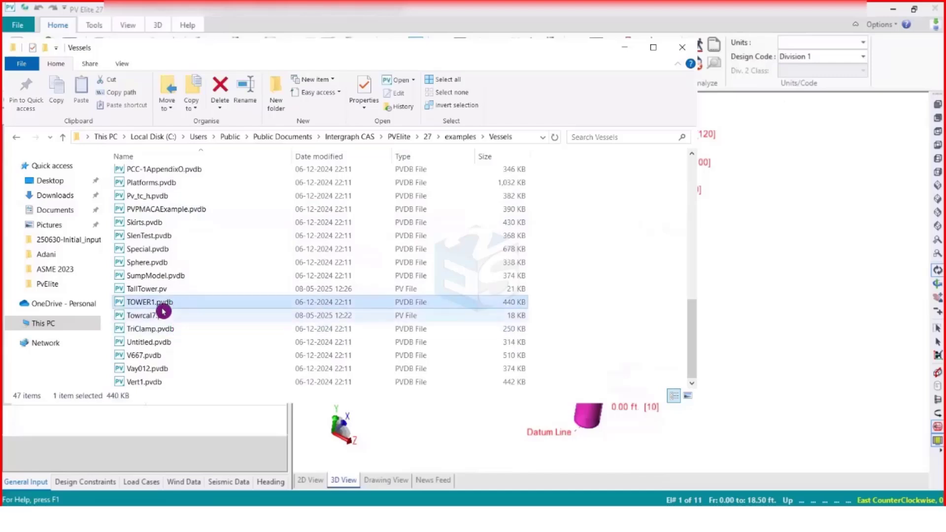
left_click(173, 290)
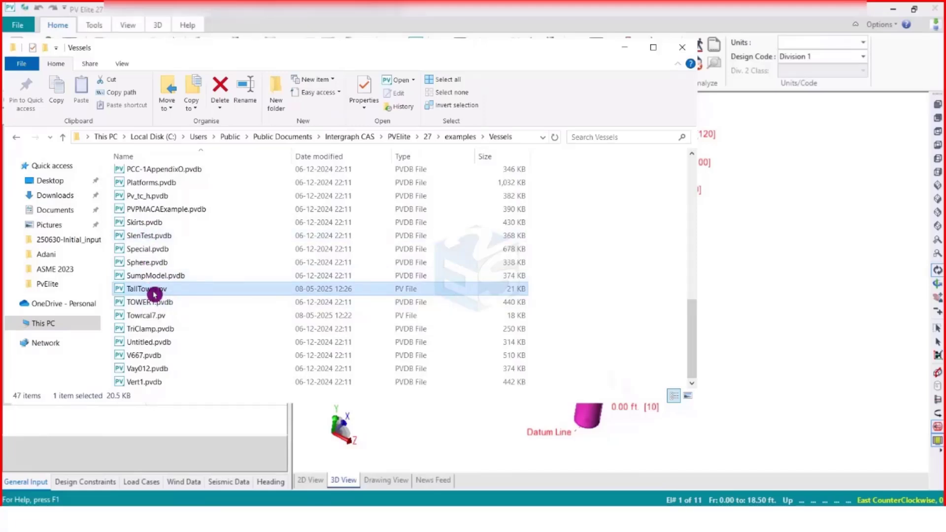
left_click_drag(154, 294, 818, 287)
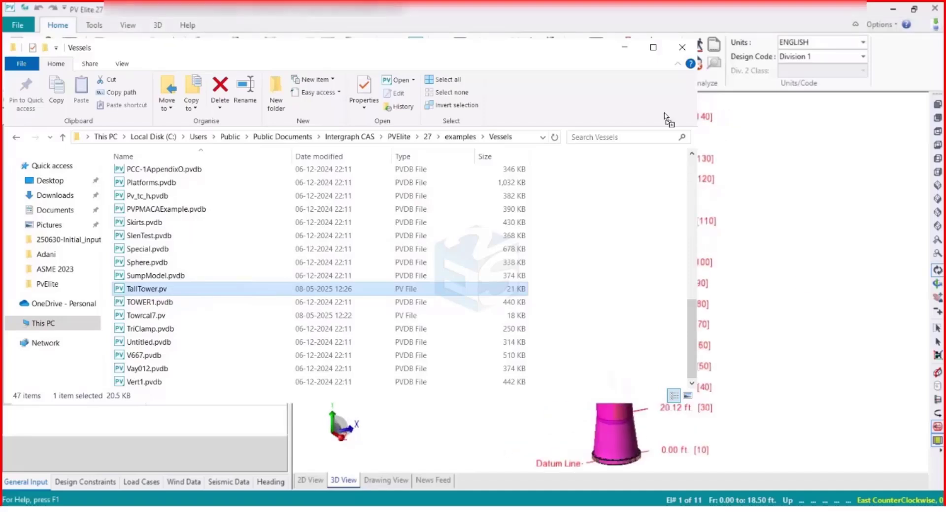
left_click(625, 48)
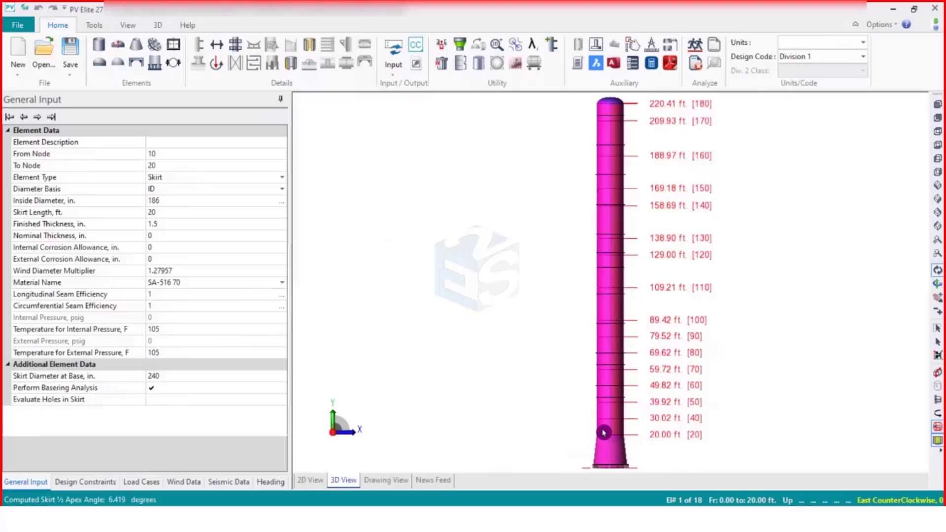
Step: Open the Exchangers folder in PV Elite's examples
left_click(17, 24)
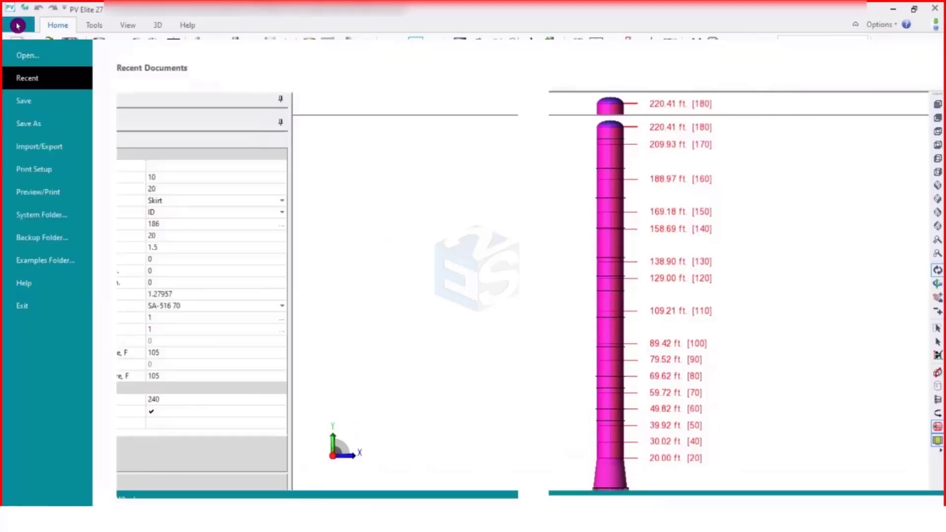
key("Escape")
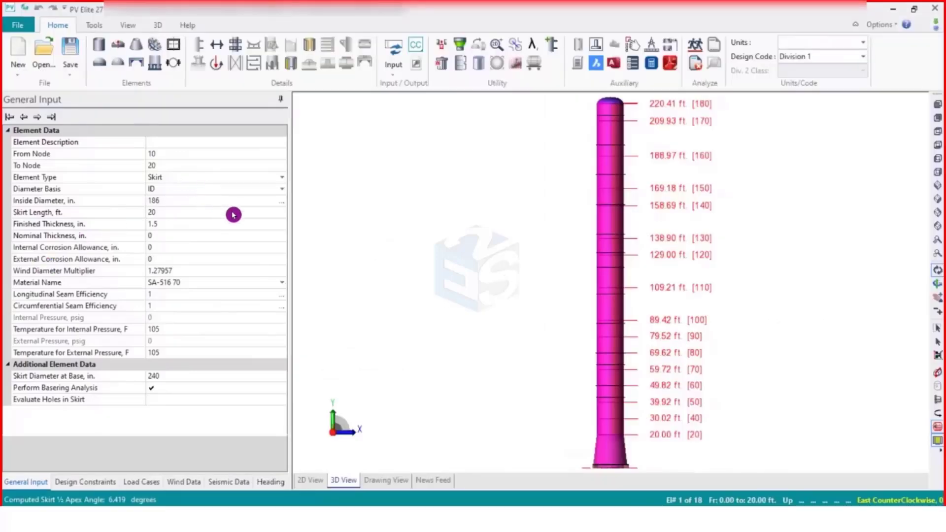
left_click(35, 69)
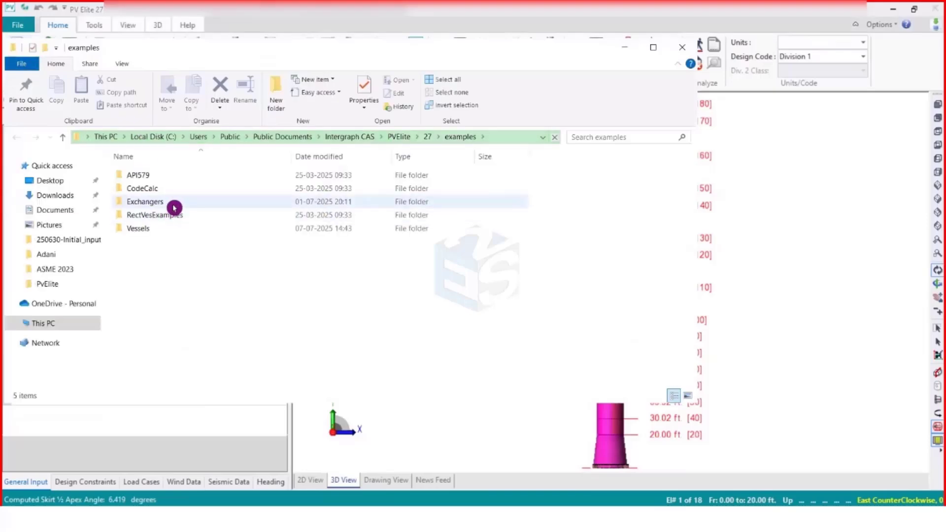
left_click(173, 206)
double_click(174, 206)
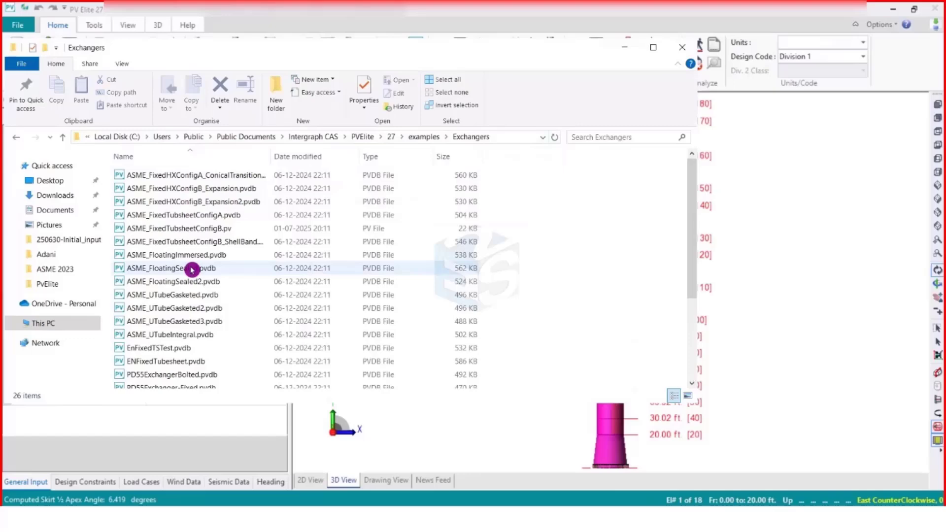
Step: Drag ASME_FixedTubsheetConfigA.pvdb onto PV Elite to load the exchanger
scroll(194, 271, "down", 3)
scroll(186, 325, "up", 3)
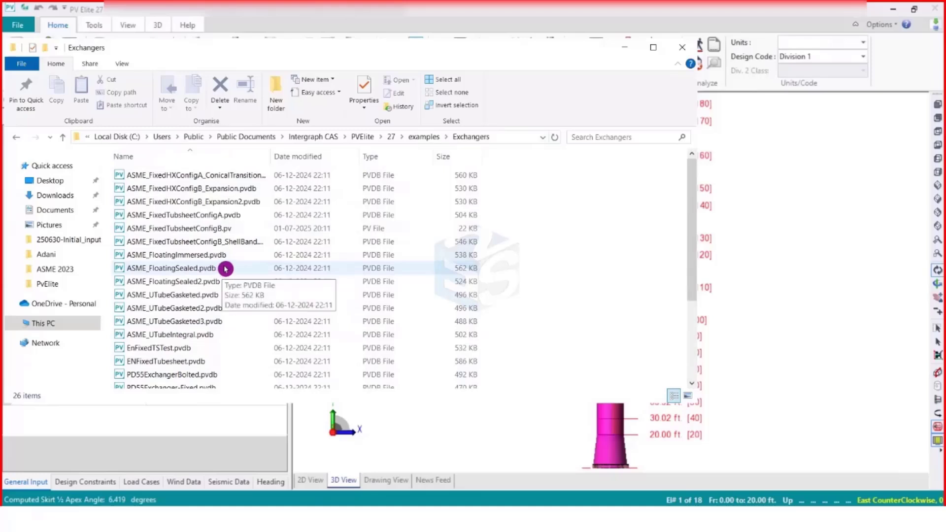
left_click(204, 215)
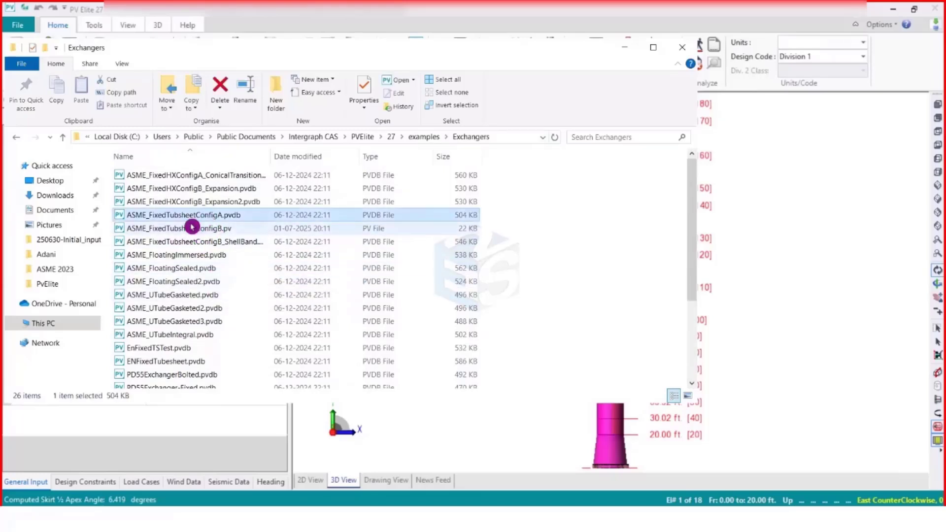
left_click_drag(188, 217, 818, 319)
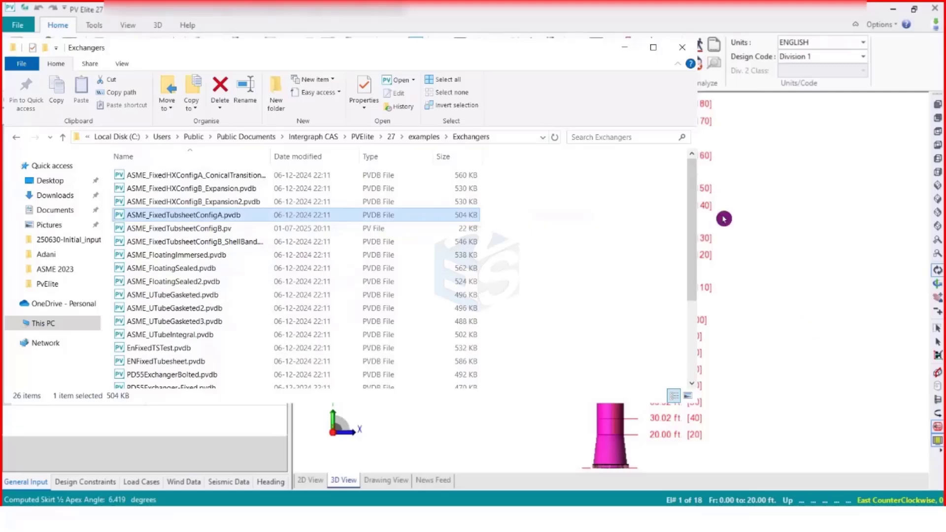
Step: Hide Explorer and zoom to extents on the 7-element fixed-tubesheet exchanger
left_click(626, 49)
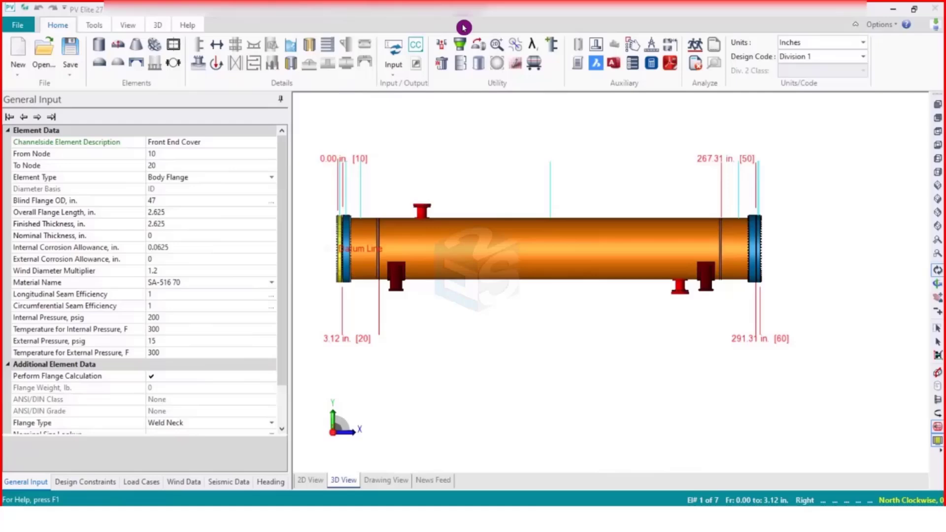
left_click(938, 104)
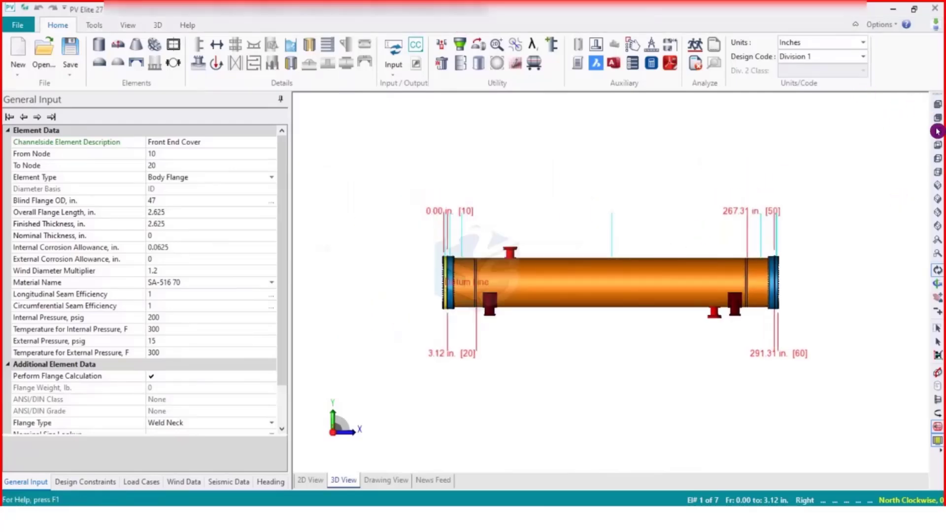